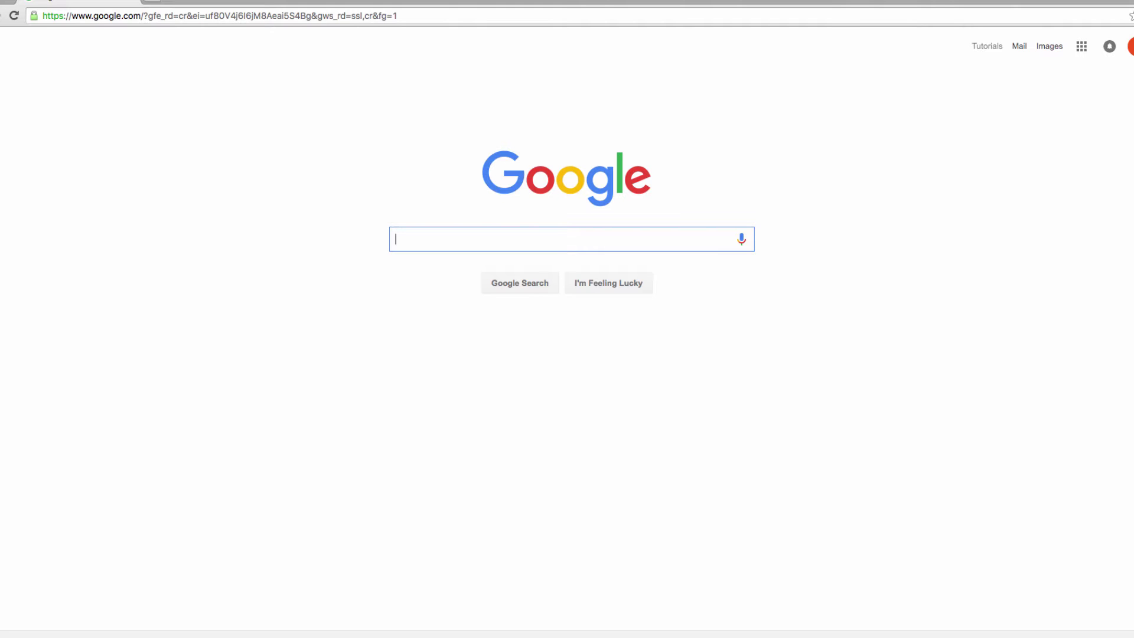
pyautogui.write('Sup')
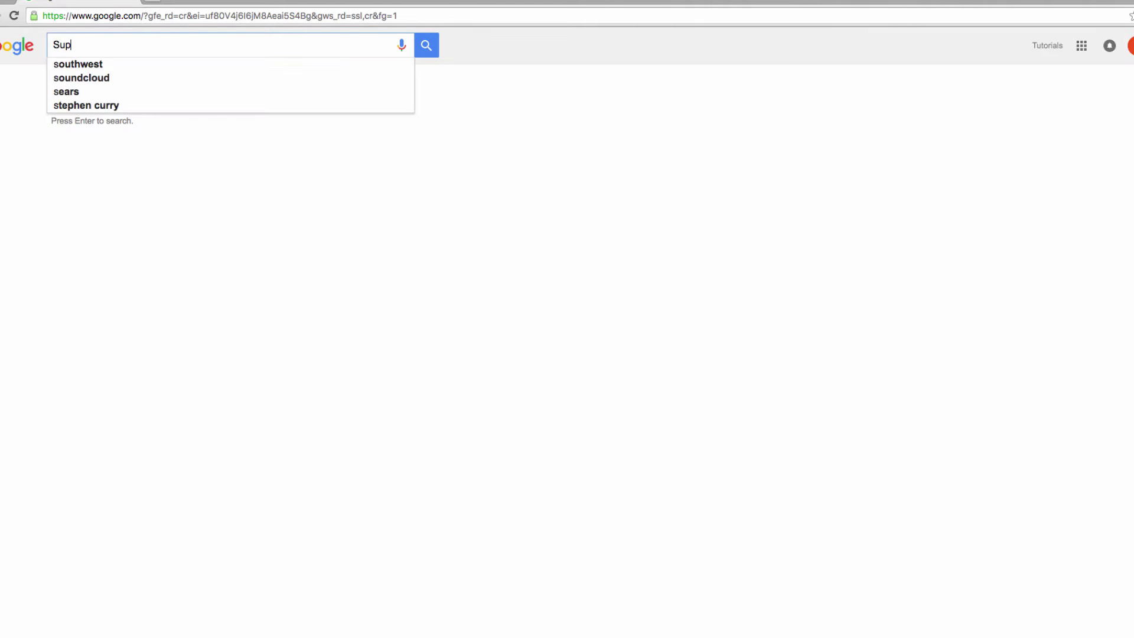
pyautogui.write('er Mario B')
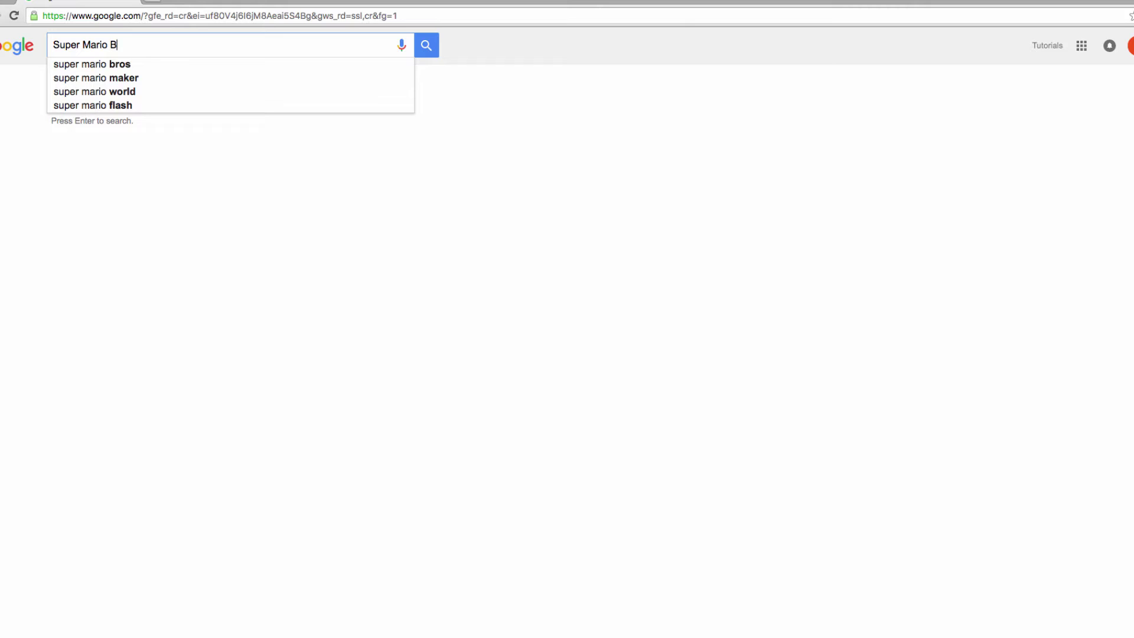
pyautogui.write('rothers')
# Search 'Super Mario Brothers' and bounce the knowledge panel's question block five times for coins
pyautogui.press('Return')
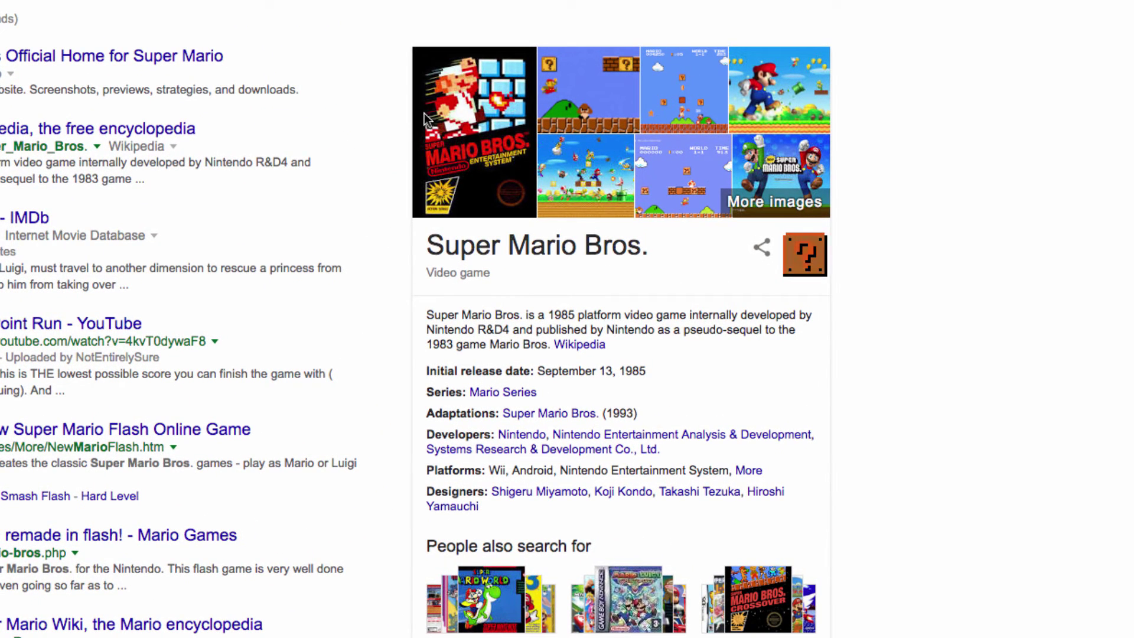
pyautogui.click(804, 258)
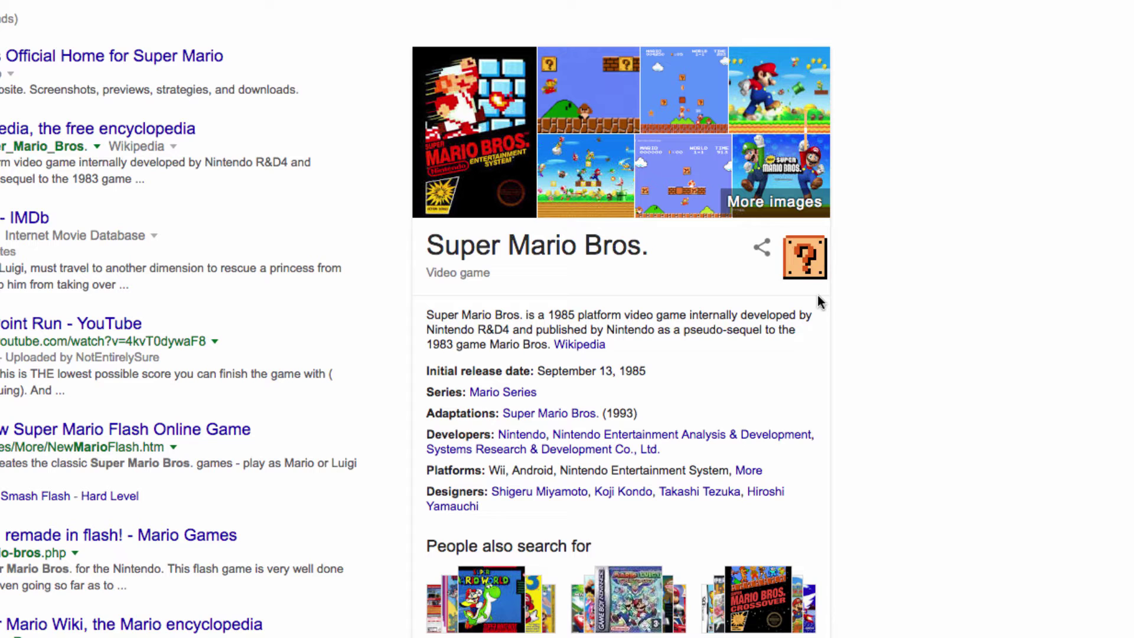
pyautogui.click(801, 253)
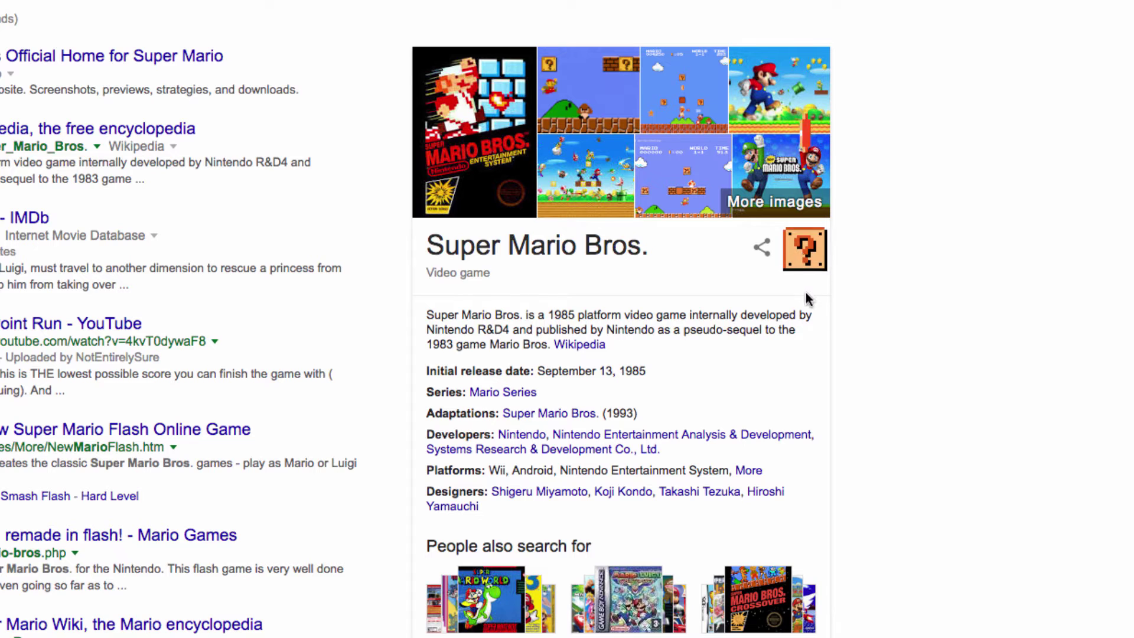
pyautogui.click(808, 253)
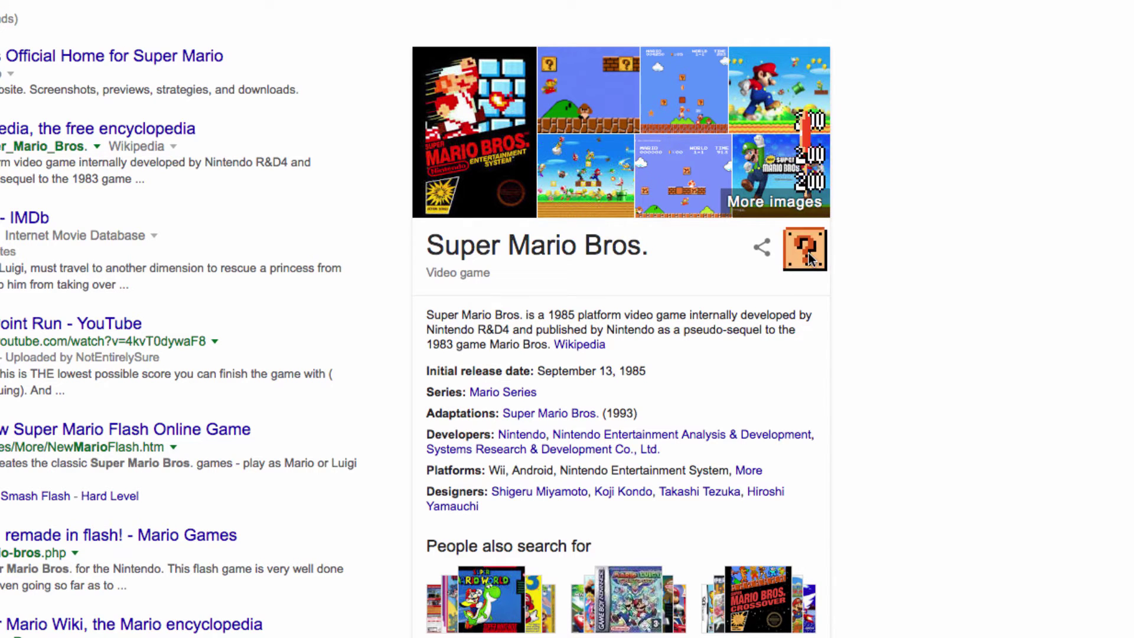
pyautogui.click(809, 252)
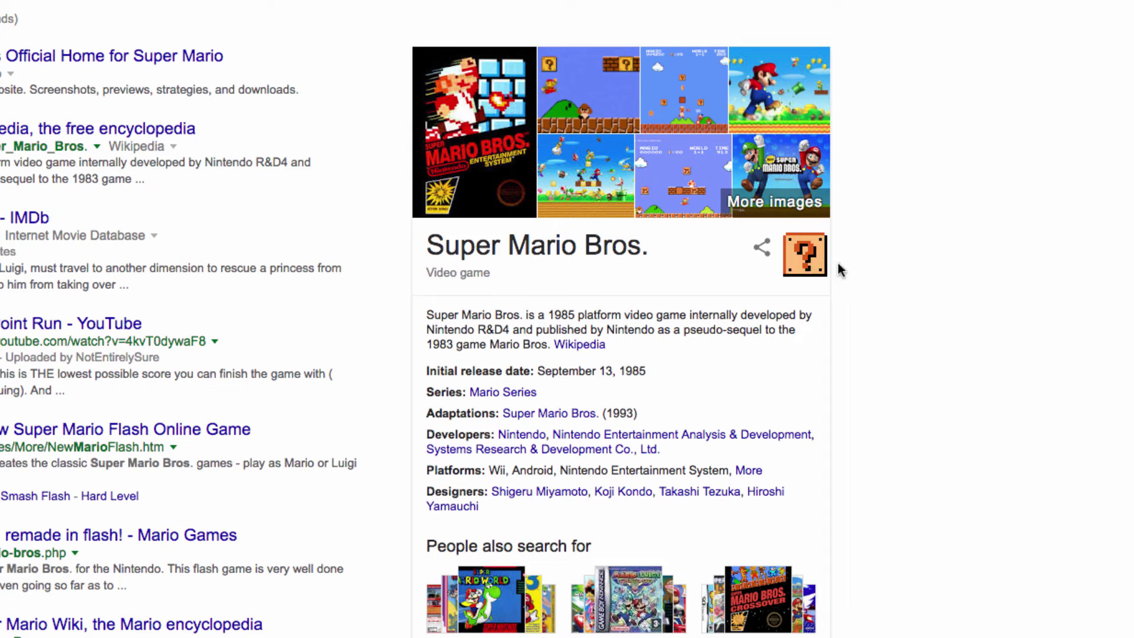
pyautogui.click(833, 262)
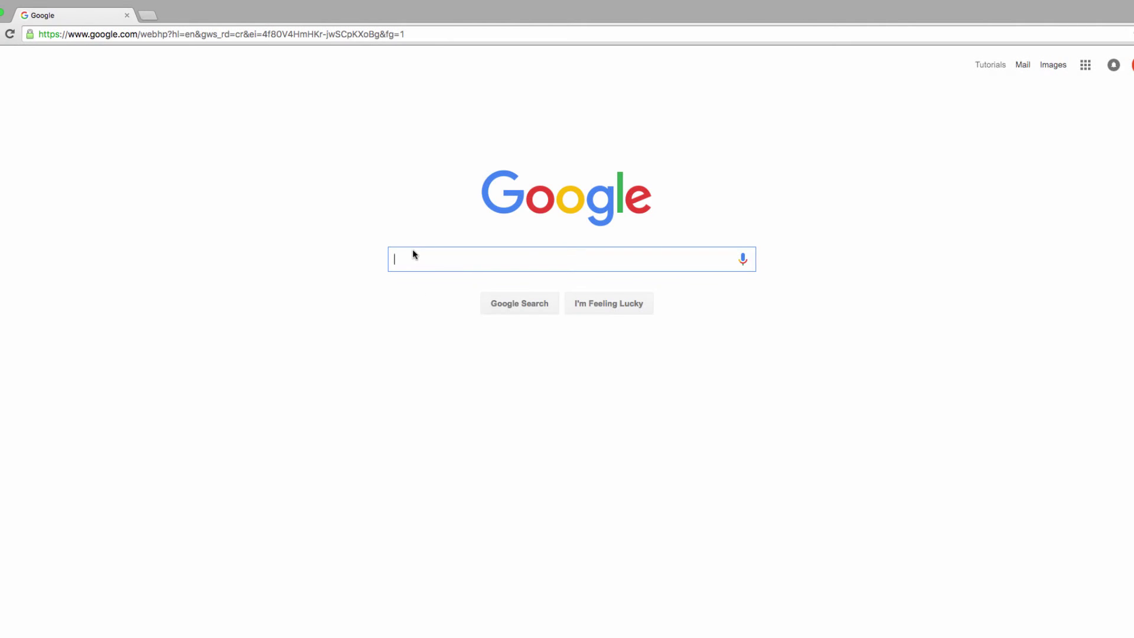
pyautogui.write('Atari Br')
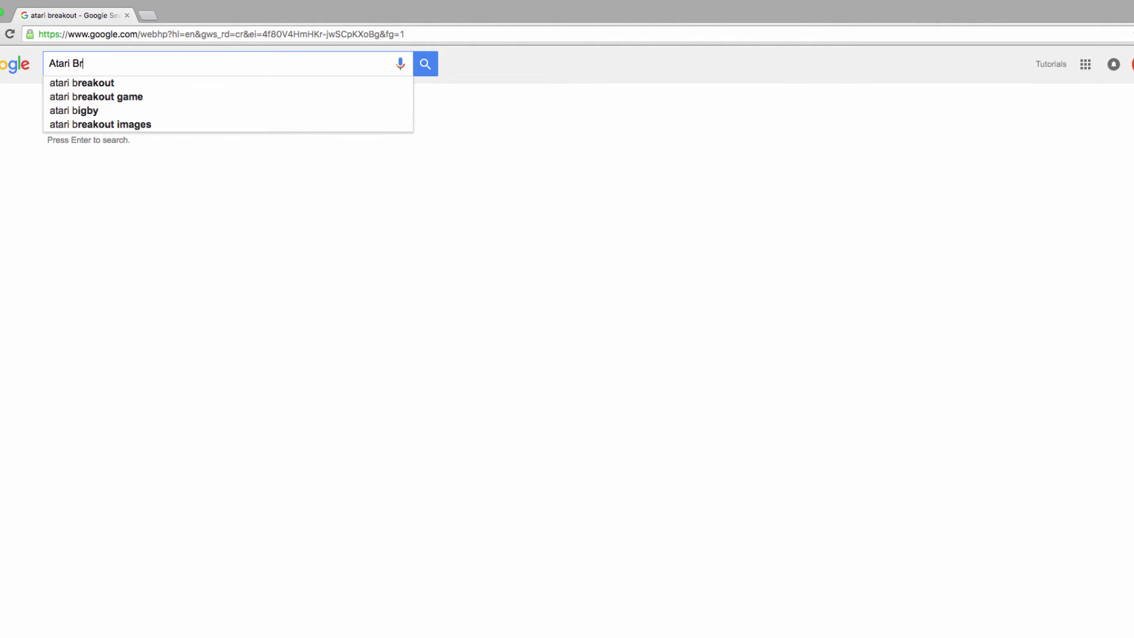
pyautogui.write('eakout')
# Search 'Atari Breakout' and open its Images results to start the Breakout game
pyautogui.press('Return')
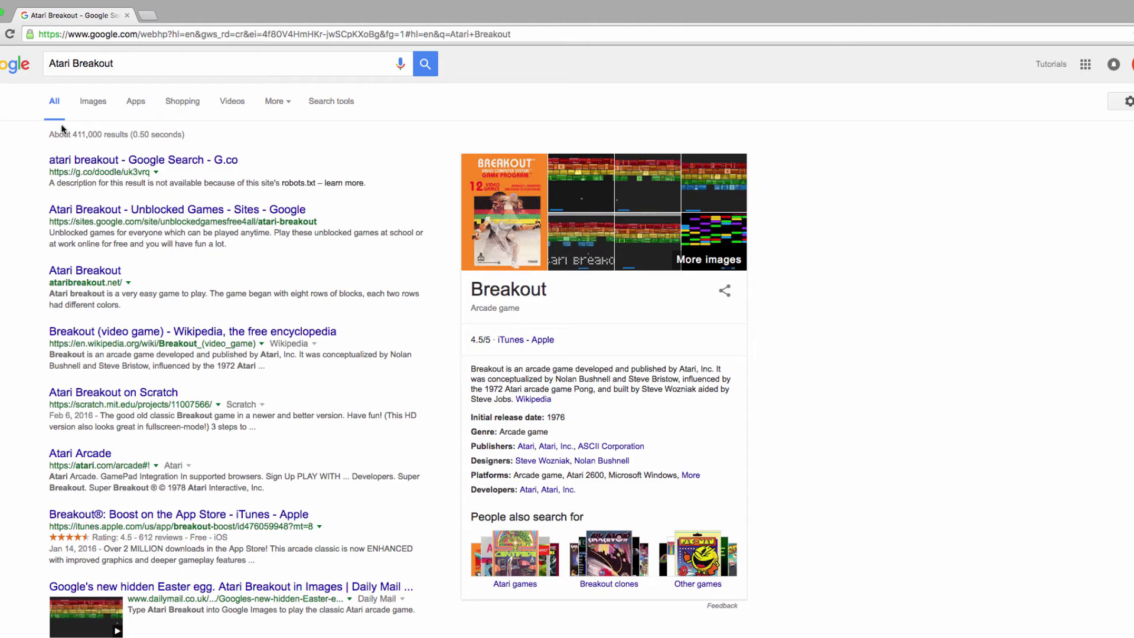
pyautogui.click(93, 101)
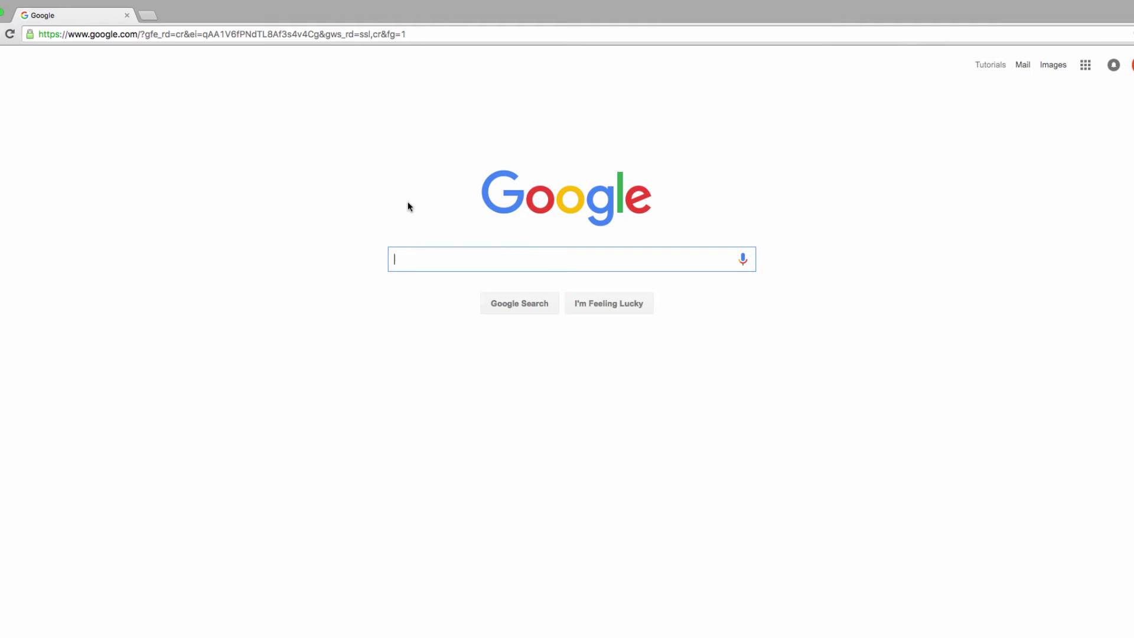
pyautogui.write('Do a')
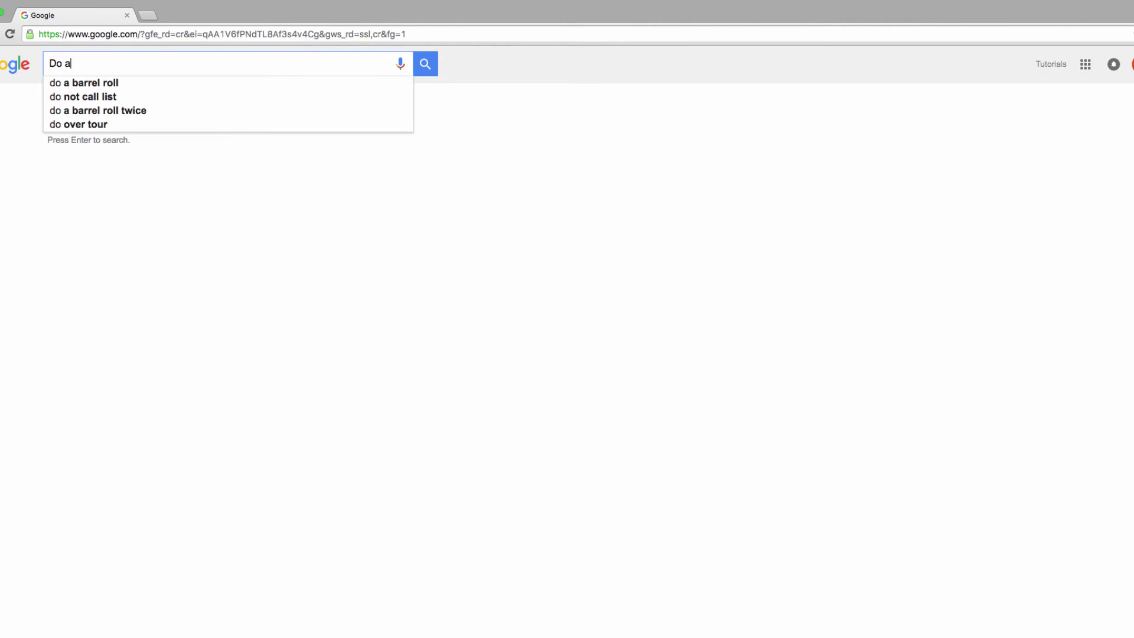
pyautogui.write(' Barrel ')
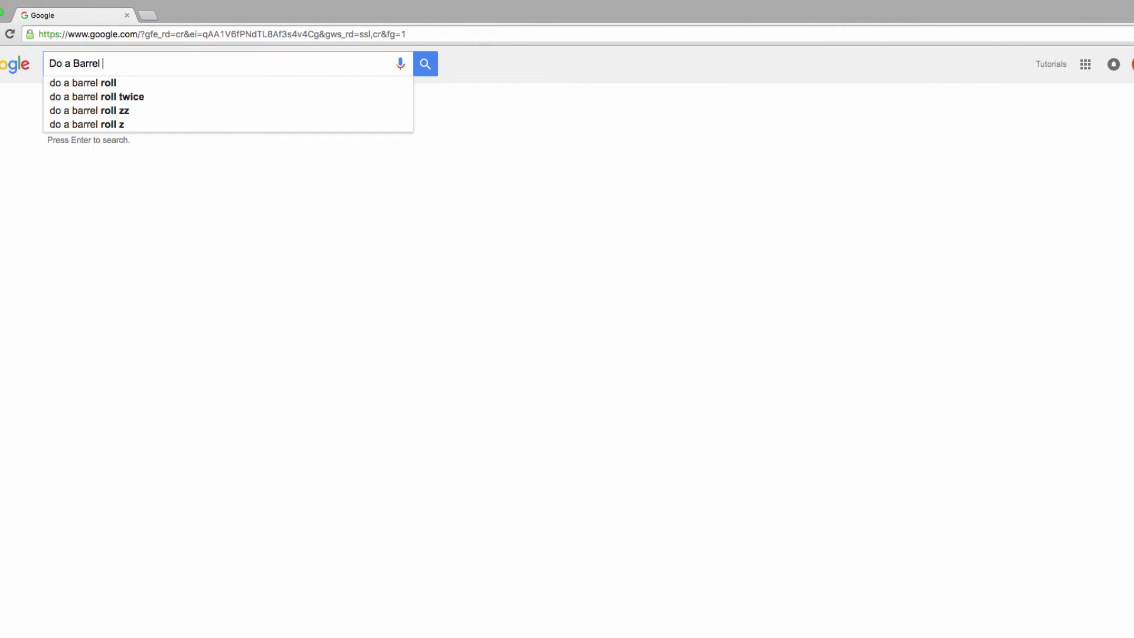
pyautogui.write('Roll')
# Submit the 'Do a Barrel Roll' search to make the results page spin
pyautogui.press('Return')
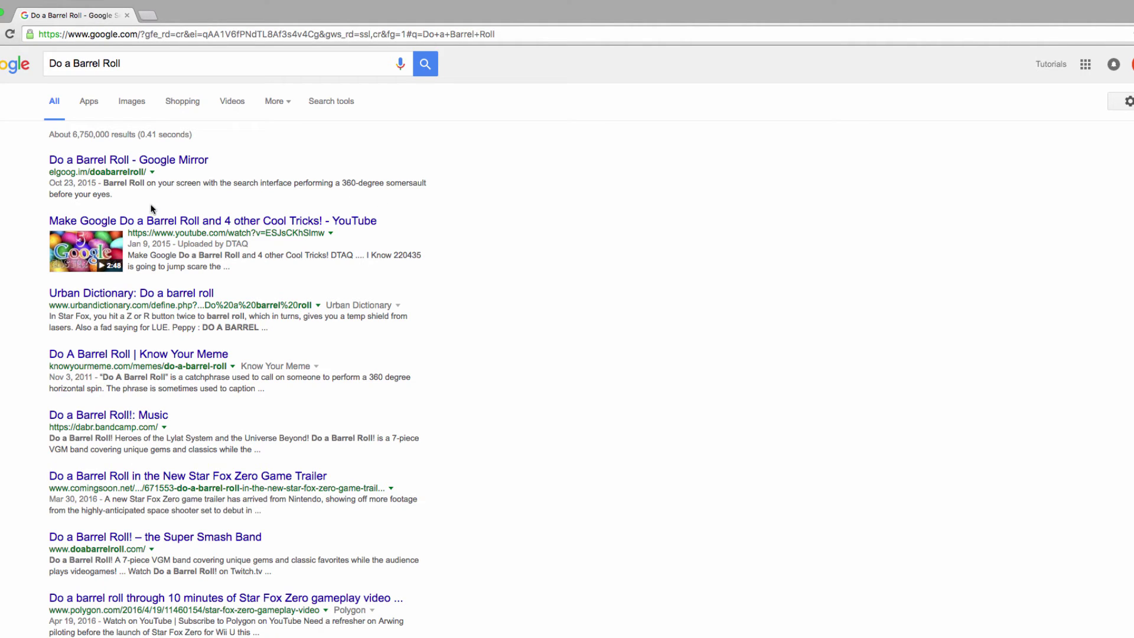
pyautogui.write('G')
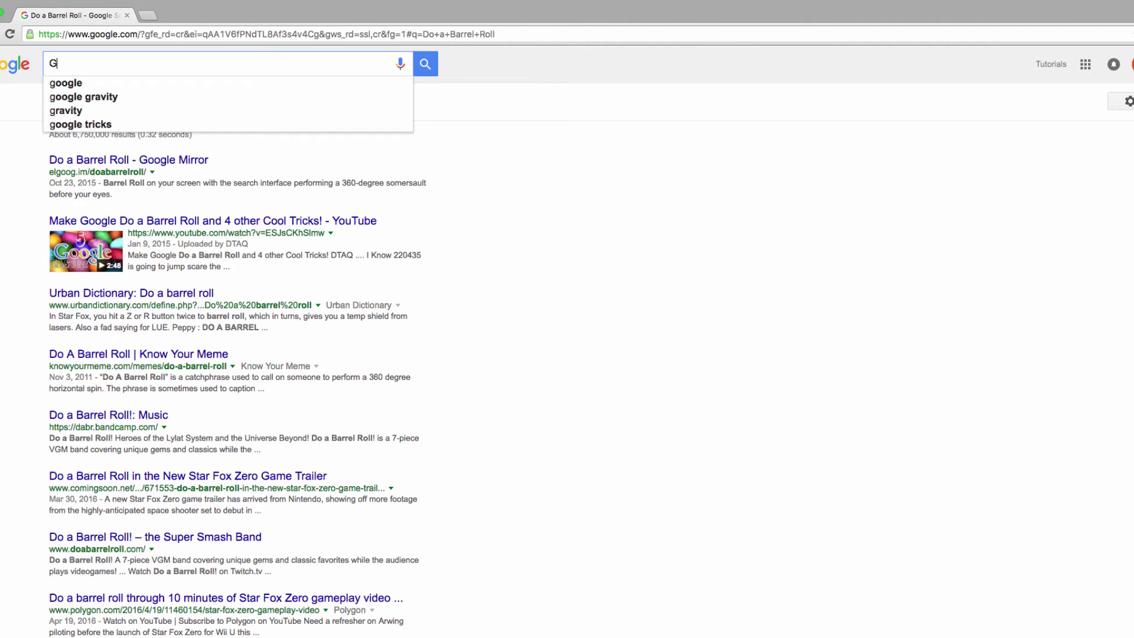
pyautogui.write('oogle ')
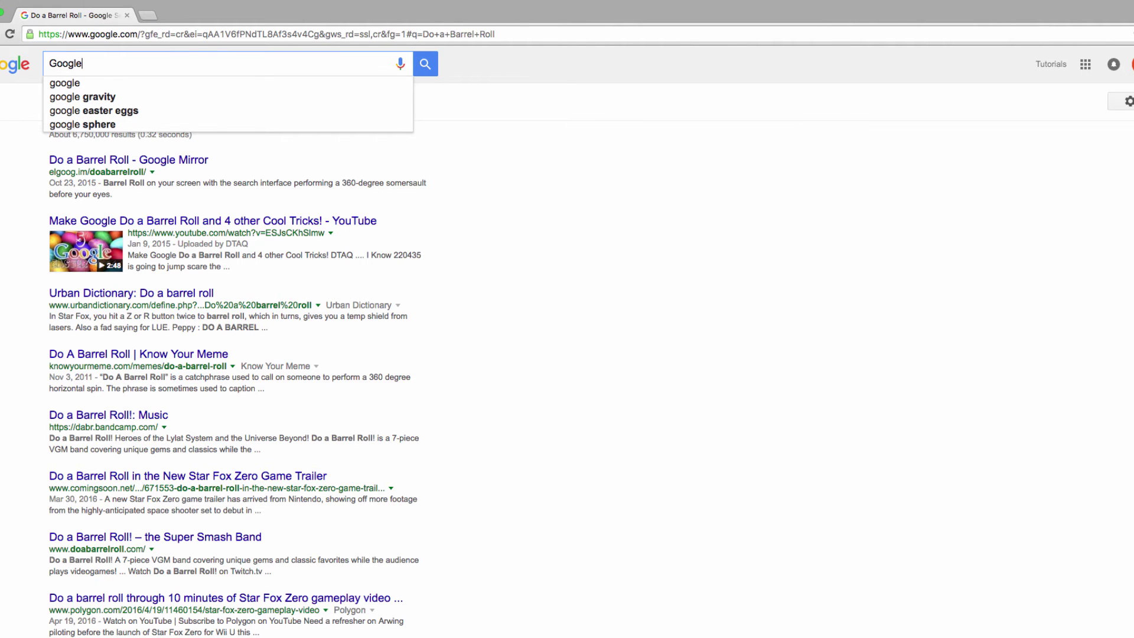
pyautogui.write('in ')
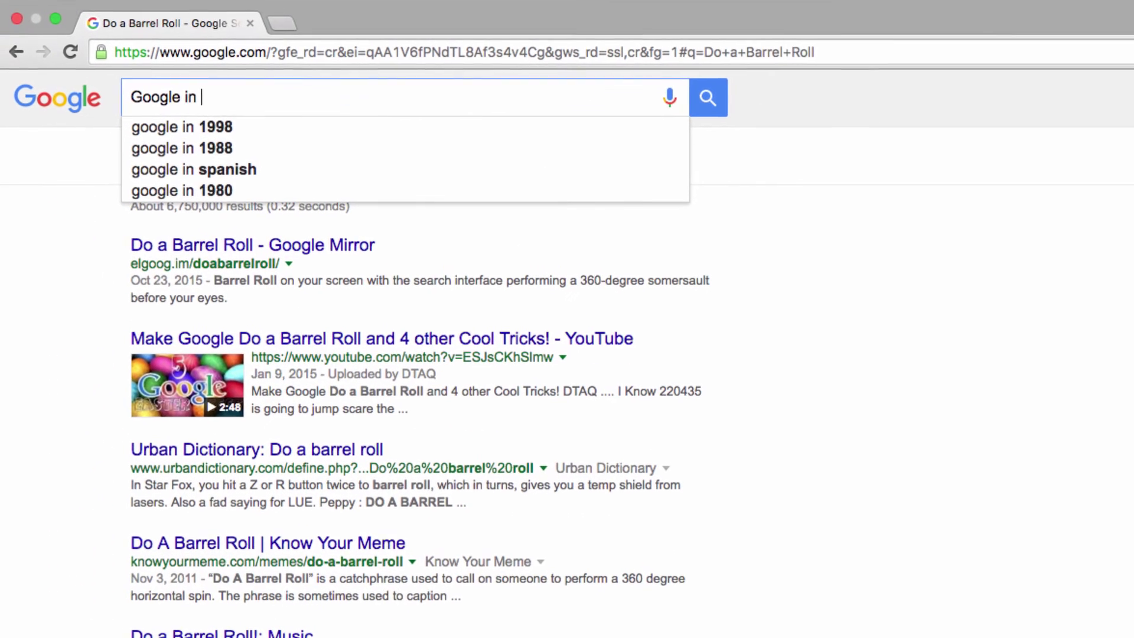
pyautogui.write('199')
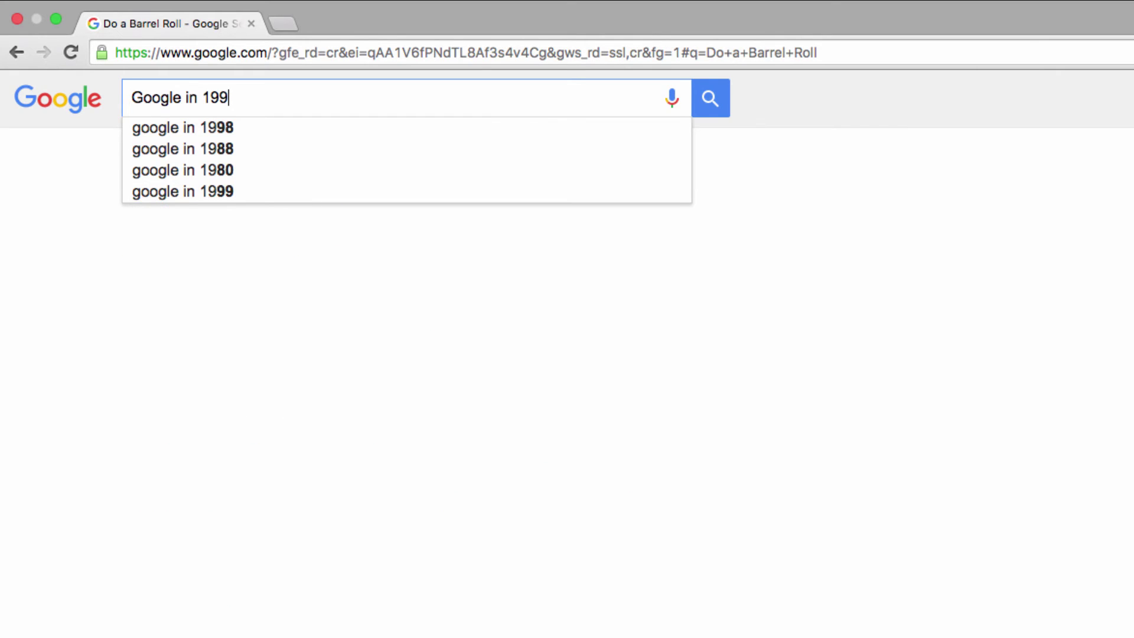
pyautogui.write('8')
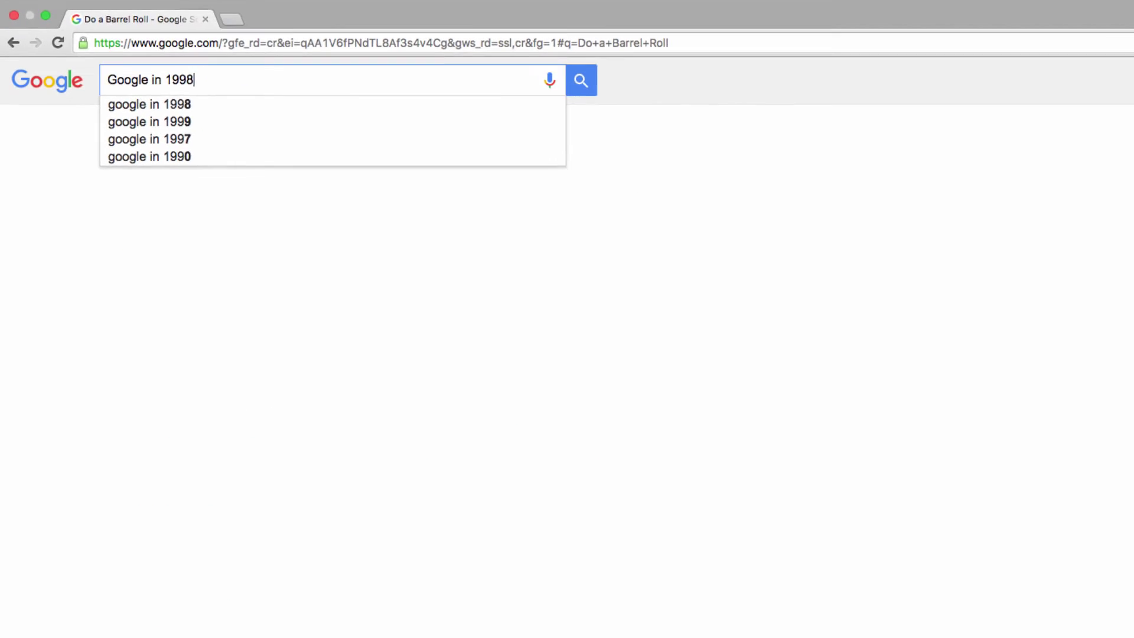
# Search 'Google in 1998' for the retro page, then go back to the barrel-roll results
pyautogui.press('Return')
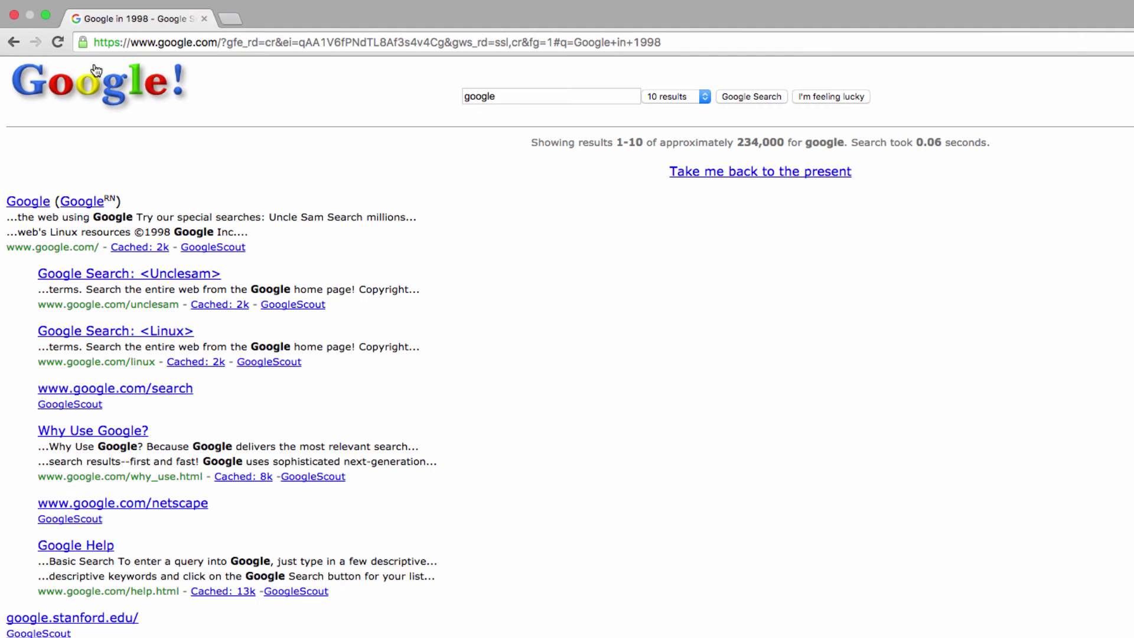
pyautogui.click(13, 42)
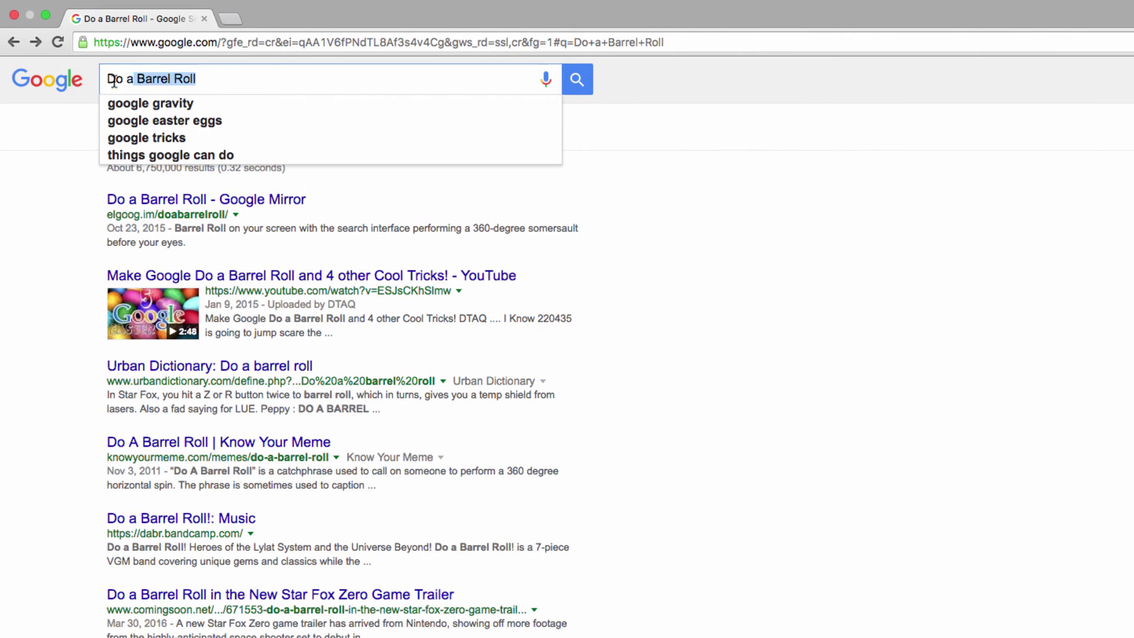
# Replace the search box text with 'Askew' and submit it
pyautogui.moveTo(208, 81); pyautogui.dragTo(98, 85)
pyautogui.write('Askew')
pyautogui.press('Return')
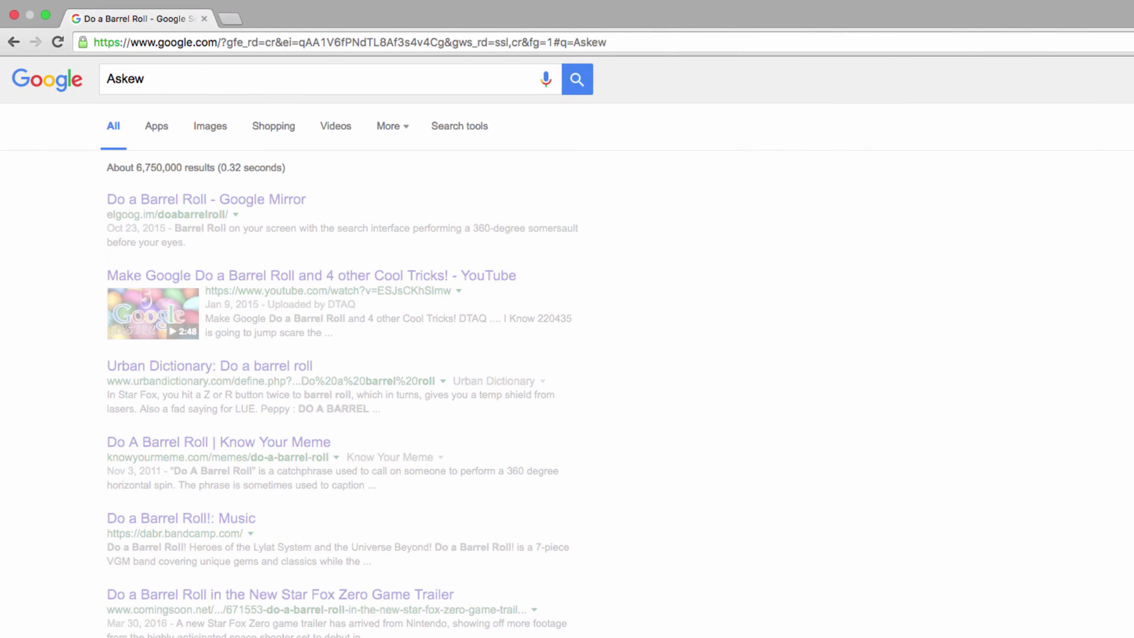